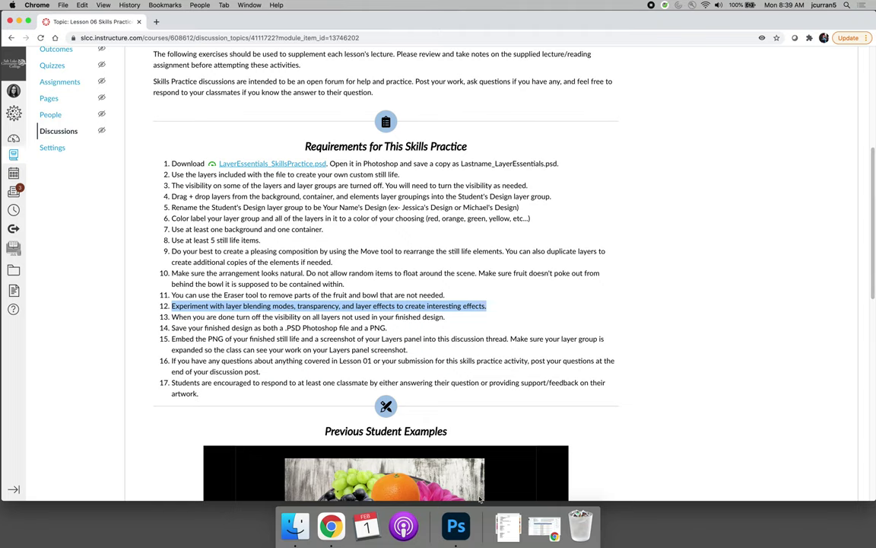
Bring the LayerEssentials_SkillsPractice.psd document in Photoshop to the front.
left_click(456, 525)
Lengthen the Layers panel and collapse the Backgrounds, Containers and Elements groups.
left_click_drag(628, 311, 631, 404)
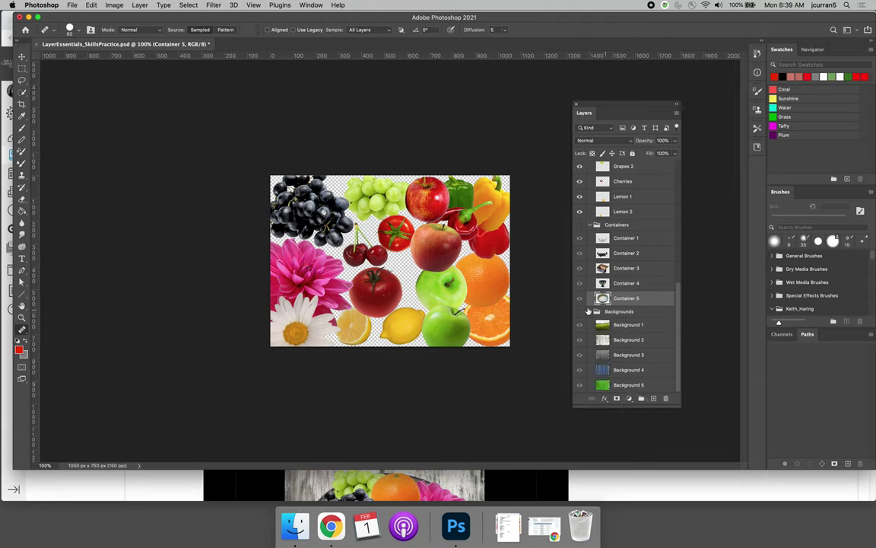
left_click(596, 311)
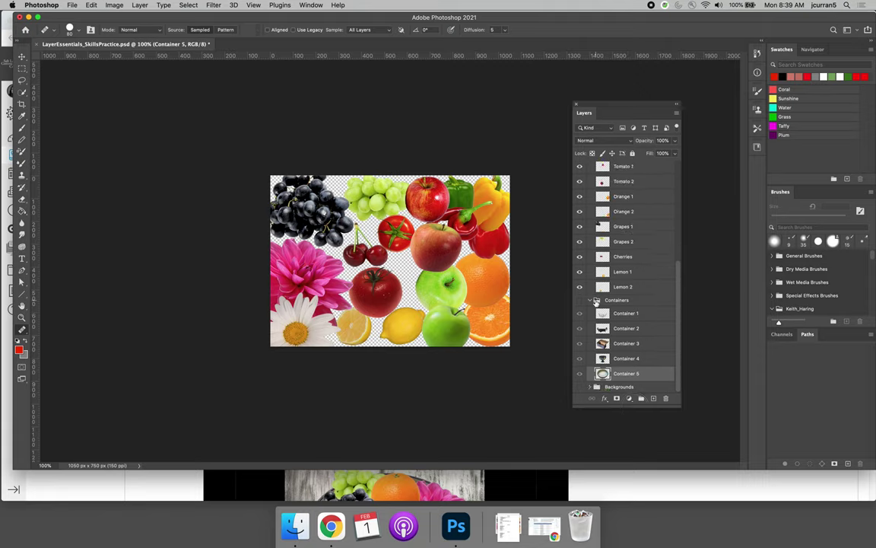
left_click(597, 302)
left_click_drag(675, 242, 677, 167)
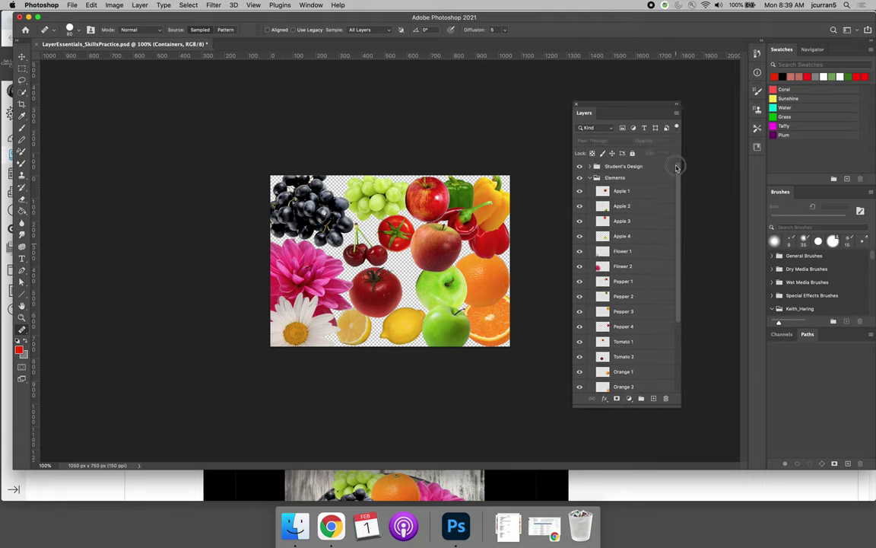
left_click(598, 177)
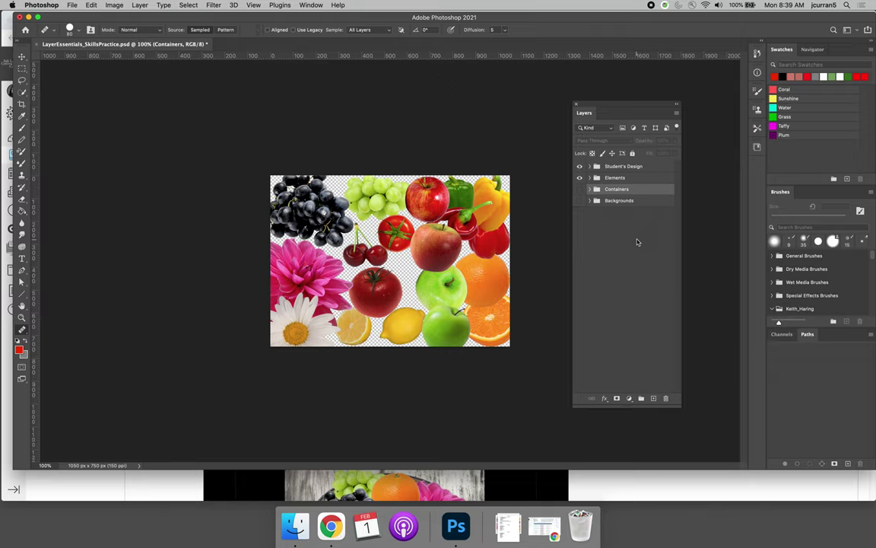
Hide Student's Design, expand and show Backgrounds, then hide Backgrounds 1 through 5.
left_click(580, 166)
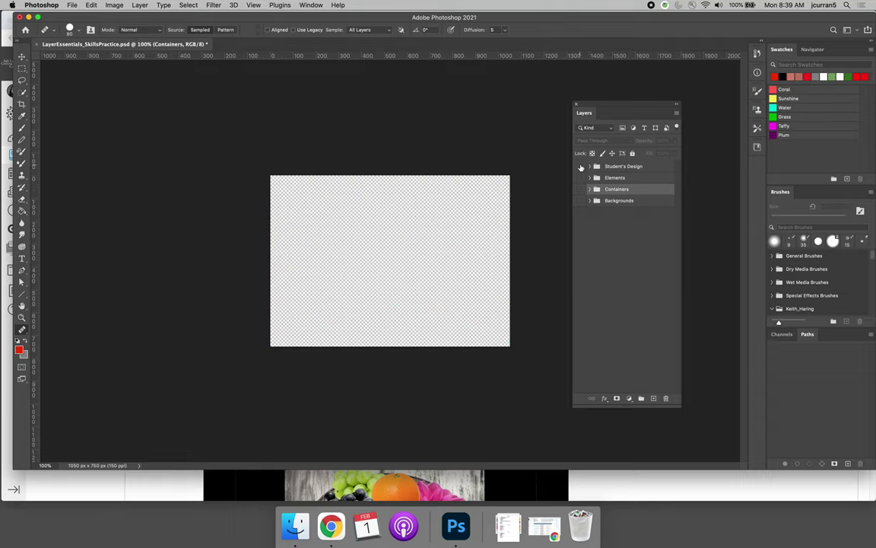
left_click(590, 200)
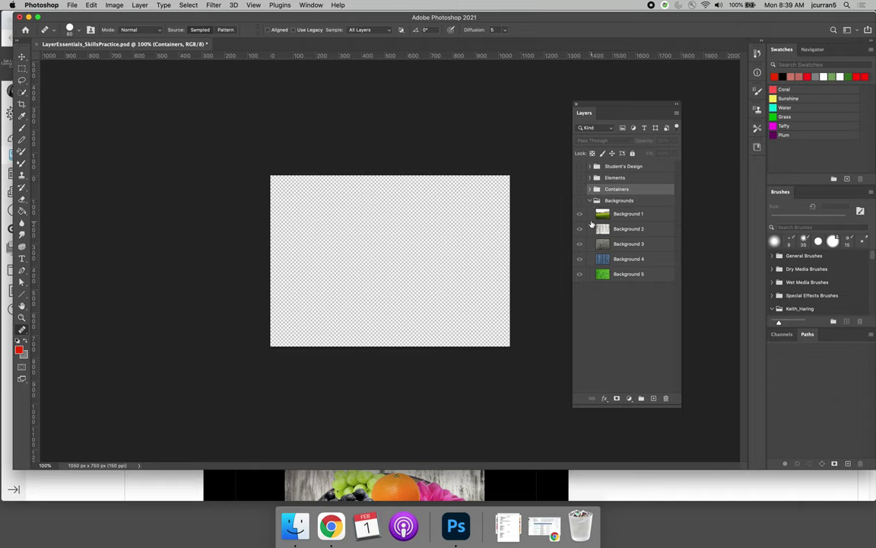
left_click(580, 200)
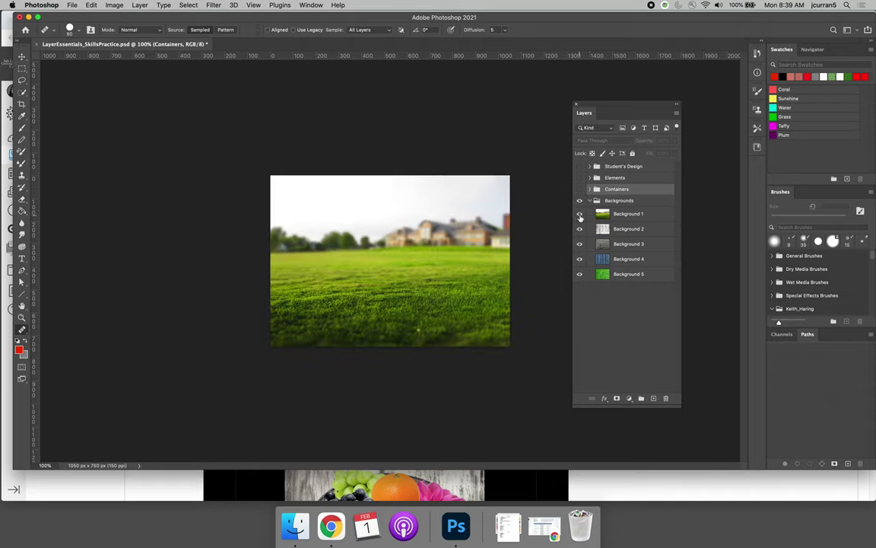
left_click(579, 215)
left_click(580, 229)
left_click(580, 244)
left_click(579, 258)
left_click(579, 274)
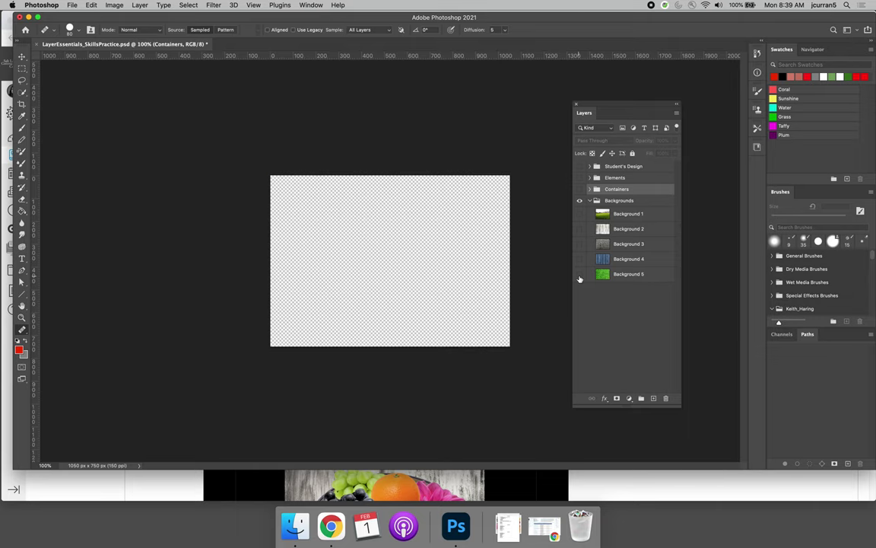
Preview the grass, blue wood, grey stone and white backgrounds, then move Background 3 into Student's Design.
left_click(580, 275)
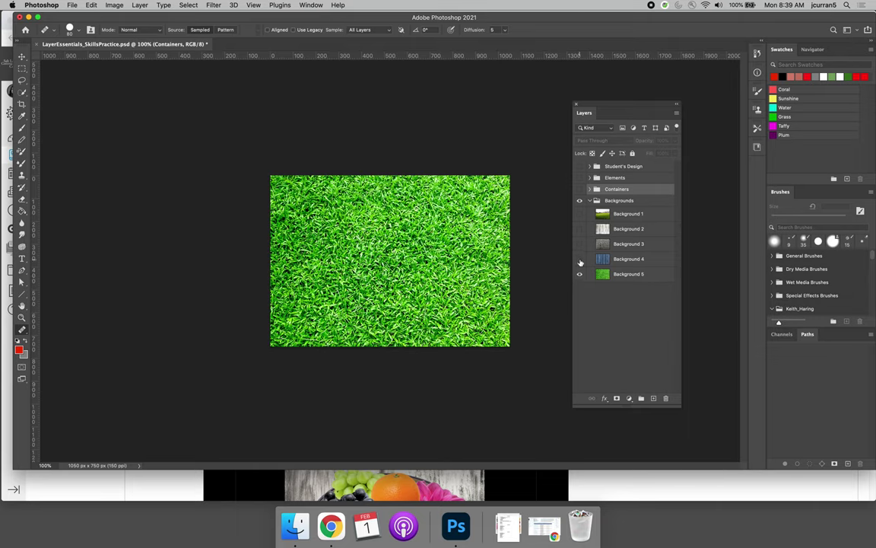
left_click(579, 258)
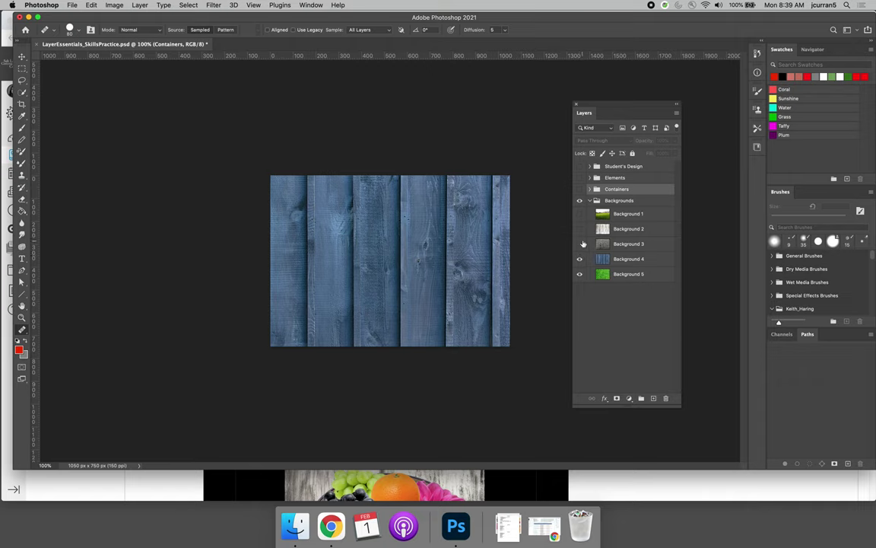
left_click(580, 244)
left_click(580, 228)
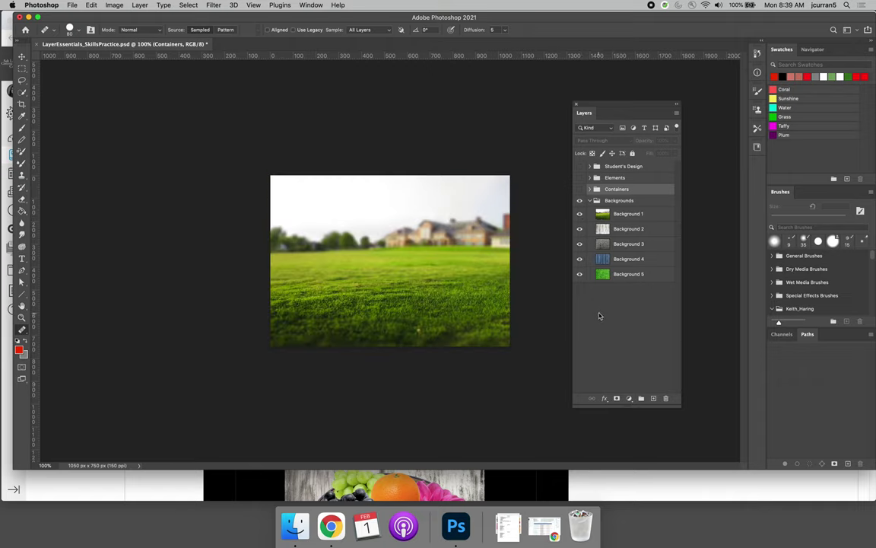
left_click_drag(632, 248, 631, 166)
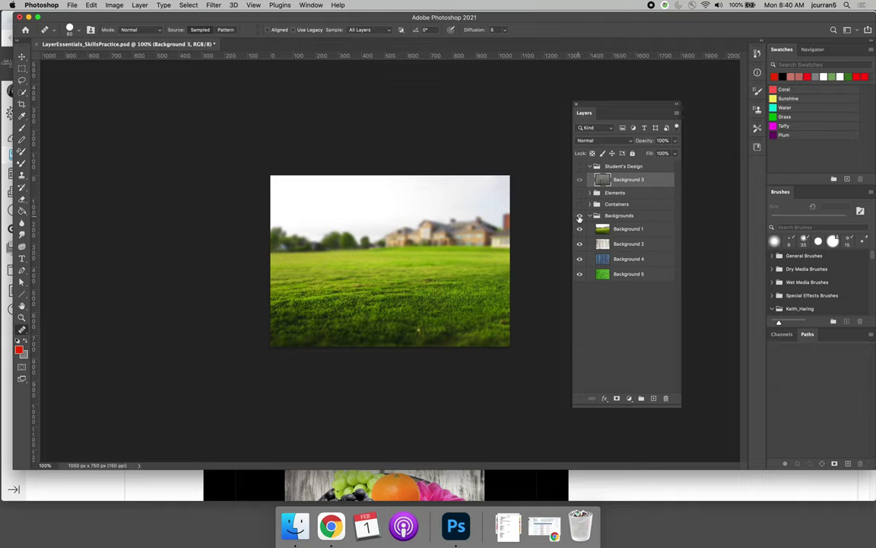
Hide and collapse Backgrounds, then expand and show Containers with Containers 1–4 hidden.
left_click(579, 217)
left_click(591, 216)
left_click(589, 204)
left_click(580, 204)
left_click_drag(579, 218, 580, 278)
Preview Containers 5 through 1 one by one, then hide the plate and wooden box.
left_click(580, 279)
left_click(580, 263)
left_click(580, 248)
left_click(580, 232)
left_click(581, 218)
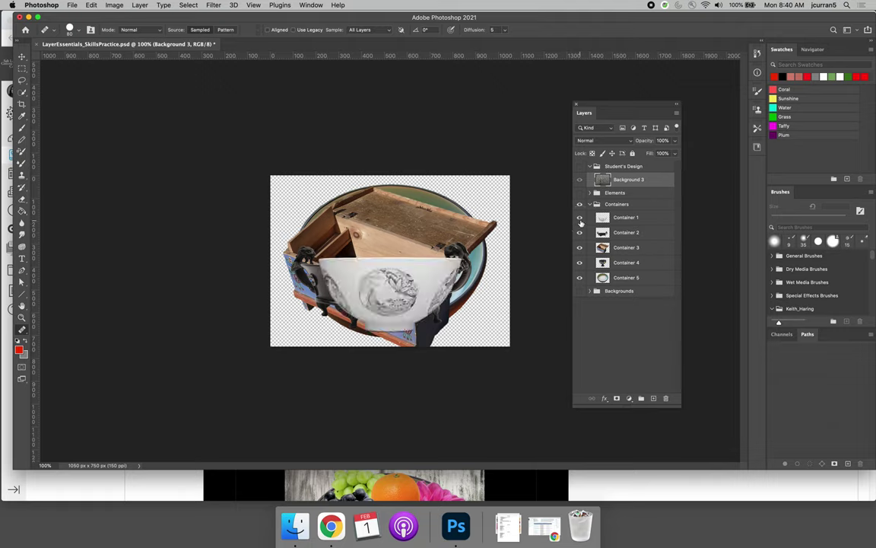
left_click(581, 278)
left_click(580, 248)
left_click(580, 217)
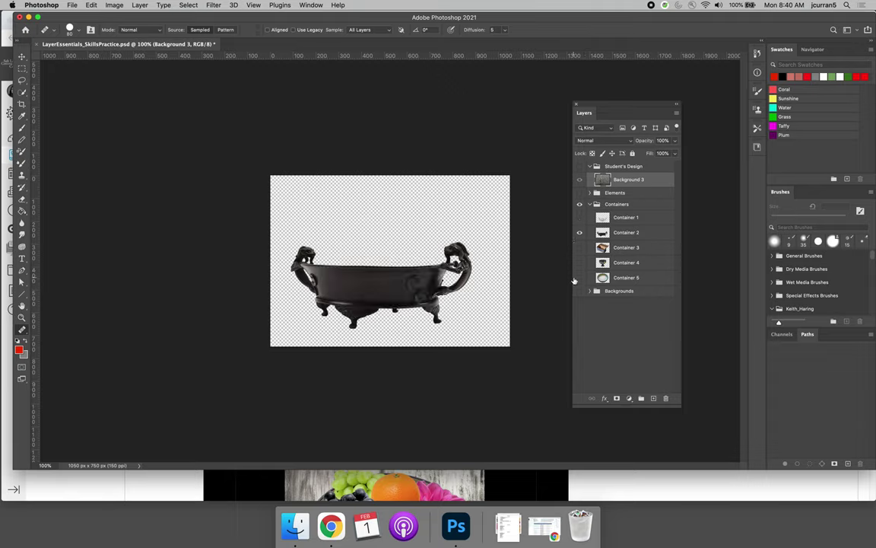
left_click(579, 218)
Show only the blue goblet and try cloning on its rim, dismissing the source-point alerts.
left_click(580, 262)
left_click(579, 232)
left_click(579, 218)
left_click(337, 211)
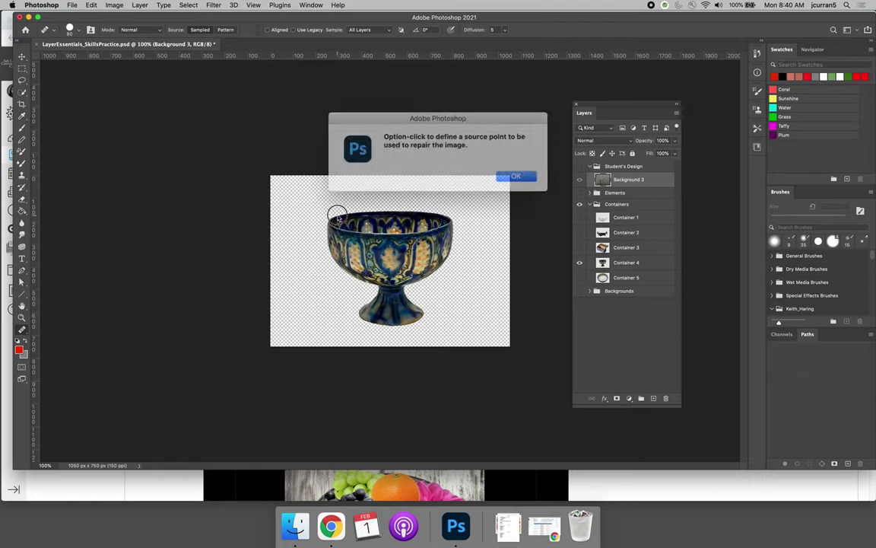
left_click(504, 173)
left_click(618, 263)
left_click(337, 211)
left_click(506, 173)
Paint a test red stroke with a 45 px brush across the rim, then undo it.
left_click(21, 130)
key("bracketright")
key("bracketright")
key("bracketright")
key("bracketright")
mouse_move(331, 212)
left_mouse_down()
mouse_move(395, 225)
mouse_move(449, 219)
mouse_move(330, 221)
mouse_move(412, 215)
mouse_move(364, 222)
left_mouse_up()
key("super+z")
Compare containers by toggling visibility, leaving only Container 3, the wooden chest, shown.
left_click(580, 217)
left_click(579, 232)
left_click(580, 217)
left_click(580, 262)
left_click(580, 218)
left_click(580, 247)
left_click(580, 232)
left_click(580, 217)
Move Container 3 into the Student's Design group and collapse Containers.
left_click(622, 248)
left_click_drag(622, 249, 624, 169)
left_click(589, 220)
left_click(589, 219)
Expand and show the Elements group, hiding its fruit layers from Tomato 1 down.
left_click(589, 208)
left_click(580, 208)
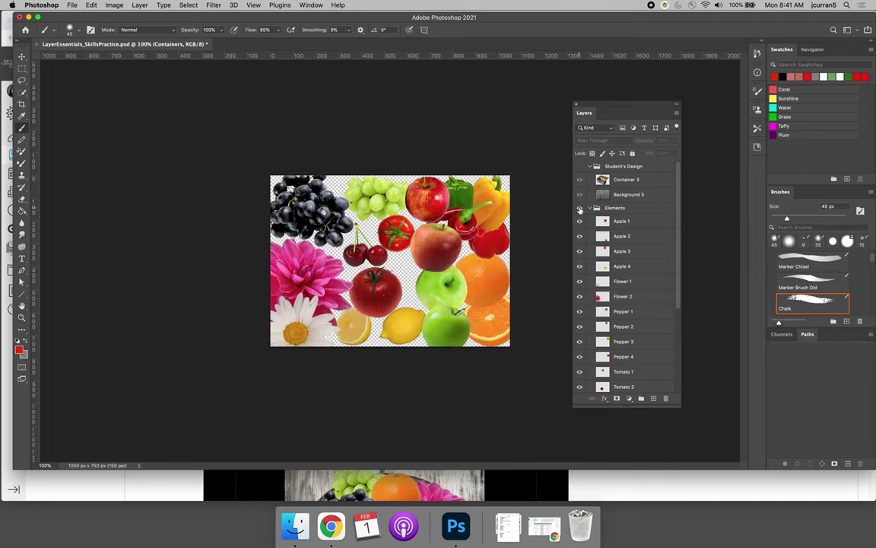
left_click_drag(580, 220, 580, 356)
scroll(580, 356, "down", 3)
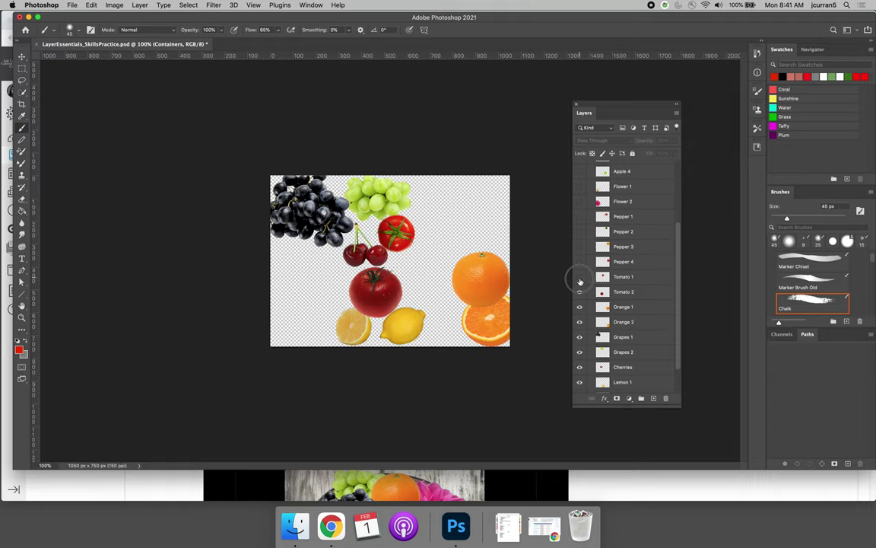
left_click_drag(578, 280, 580, 369)
scroll(580, 368, "down", 2)
left_click(580, 363)
left_click(580, 363)
Show the cherries, grapes, oranges, tomatoes and Peppers 4, 3 and 2 again.
left_click(580, 333)
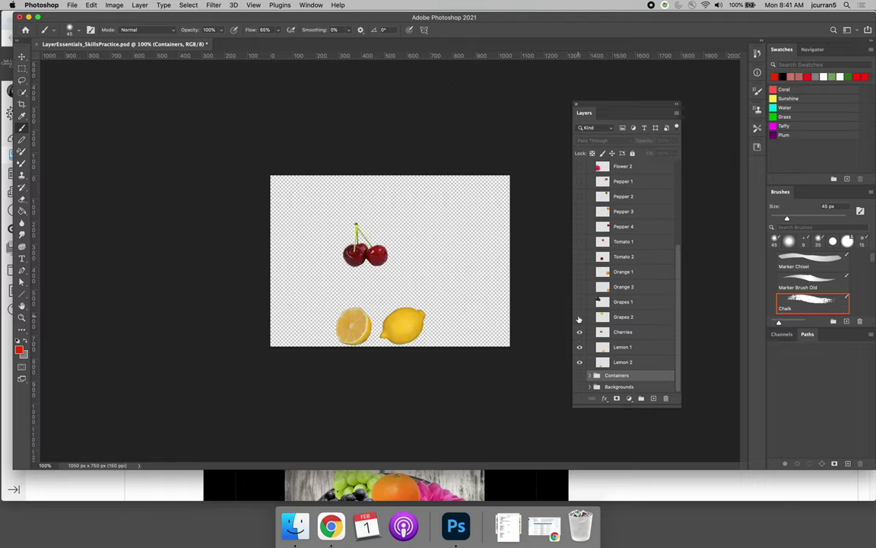
left_click(580, 318)
left_click(579, 302)
left_click(580, 286)
left_click(579, 272)
left_click(580, 257)
left_click(580, 242)
left_click(579, 226)
left_click(580, 211)
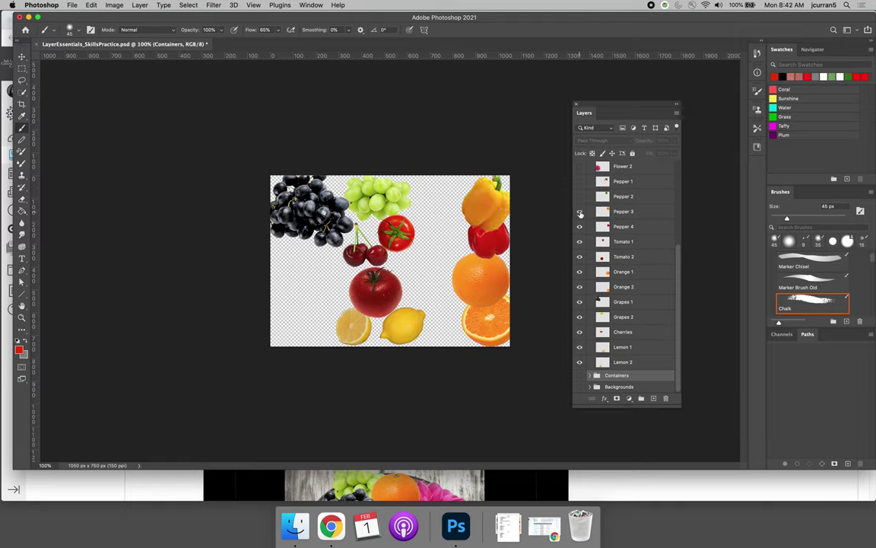
left_click(580, 196)
Show Pepper 1, Flower 2, Flower 1 and Apple 4.
scroll(580, 198, "up", 4)
left_click(579, 307)
left_click(580, 292)
left_click(579, 277)
left_click(579, 261)
Move Apple 4, 3, 2 and 1 into the top of the Student's Design group.
scroll(637, 281, "up", 1)
mouse_move(625, 179)
left_mouse_down()
mouse_move(613, 174)
mouse_move(640, 171)
left_mouse_up()
left_click(580, 266)
left_click_drag(625, 266, 635, 178)
left_click(579, 266)
left_click_drag(622, 267, 636, 179)
left_click_drag(607, 268, 639, 168)
Collapse and hide Elements, then show Student's Design: wooden chest and four apples on grey stone.
left_click(590, 268)
left_click(580, 269)
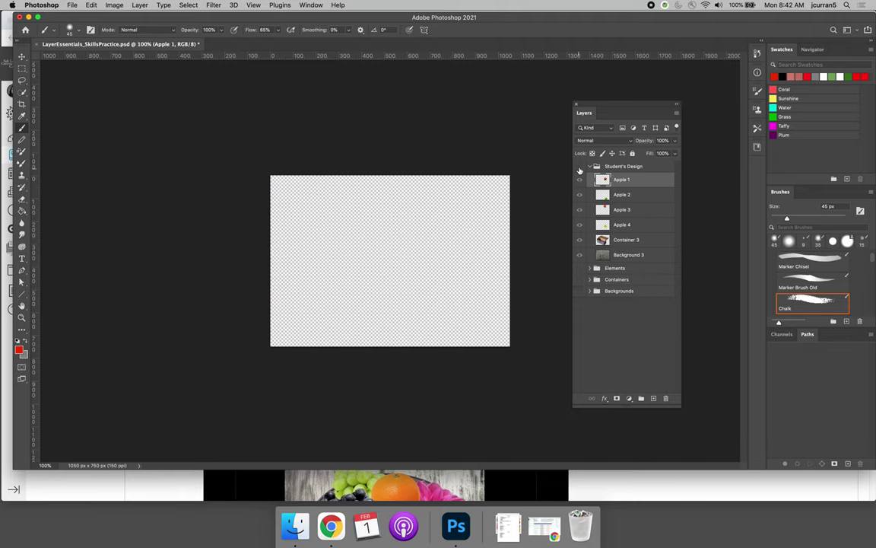
left_click(579, 166)
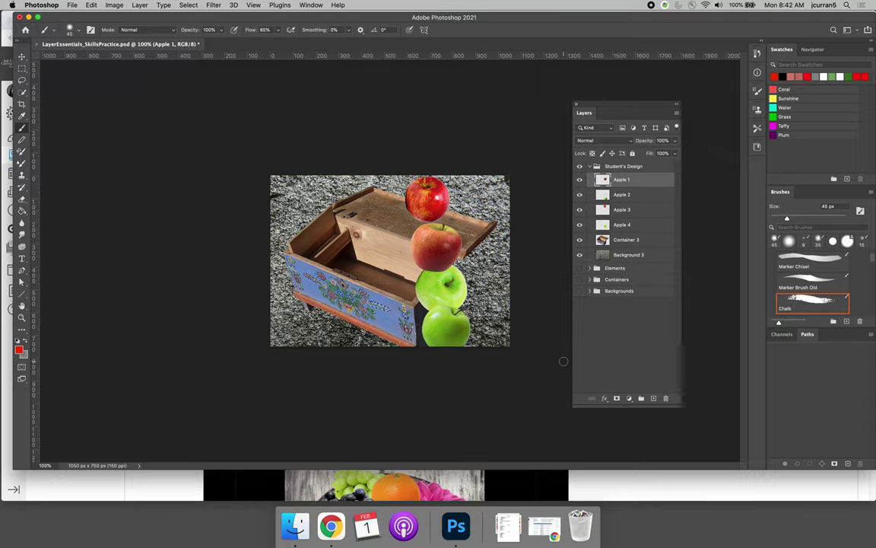